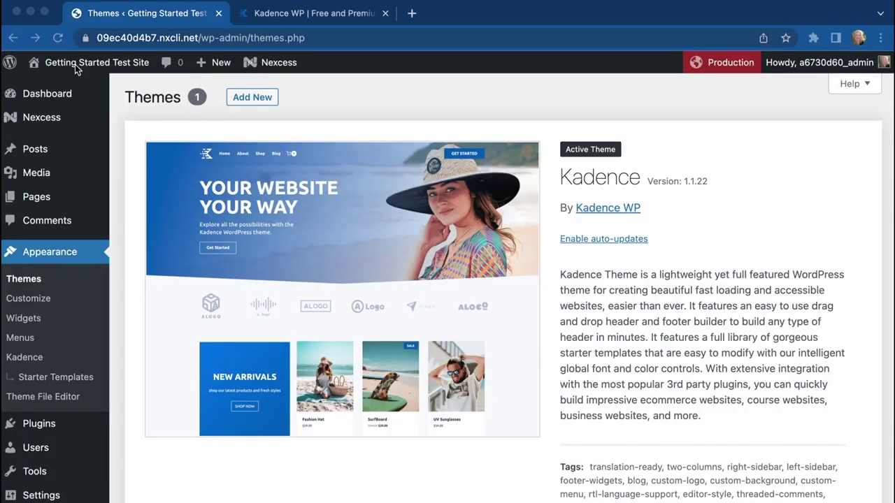
View the live front page of the Getting Started Test Site and return to its admin dashboard
click(74, 63)
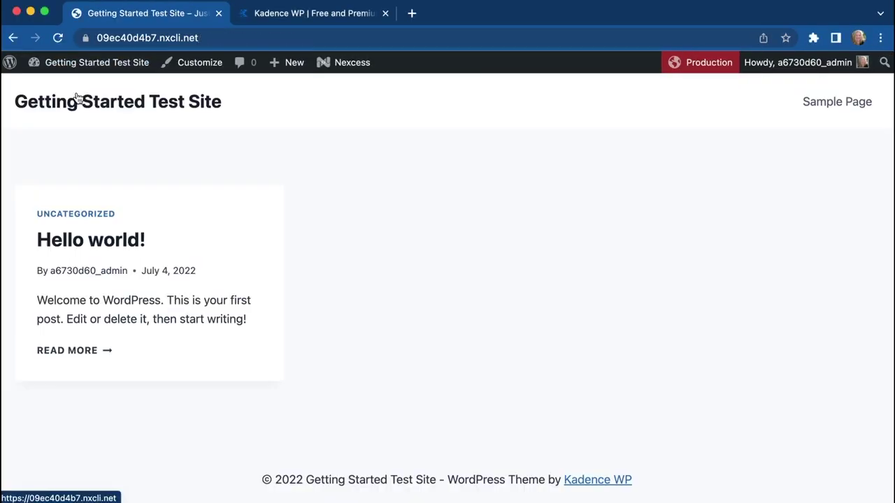
mouse_move(74, 63)
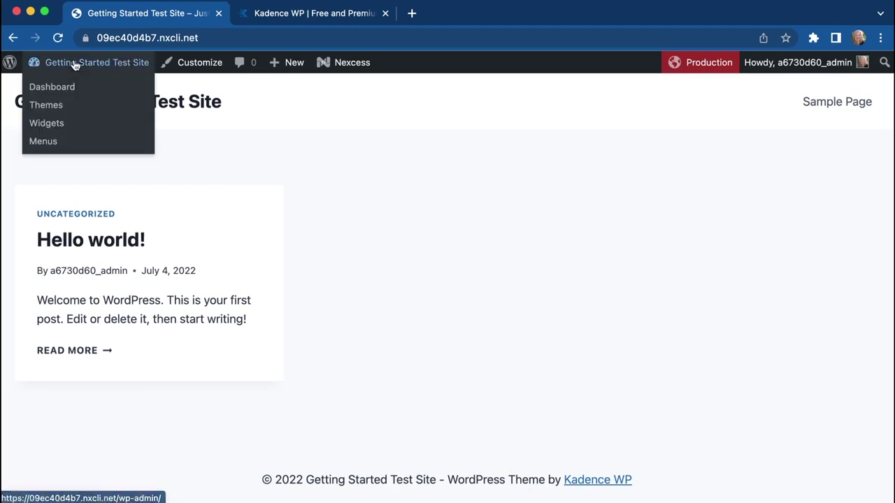
click(74, 88)
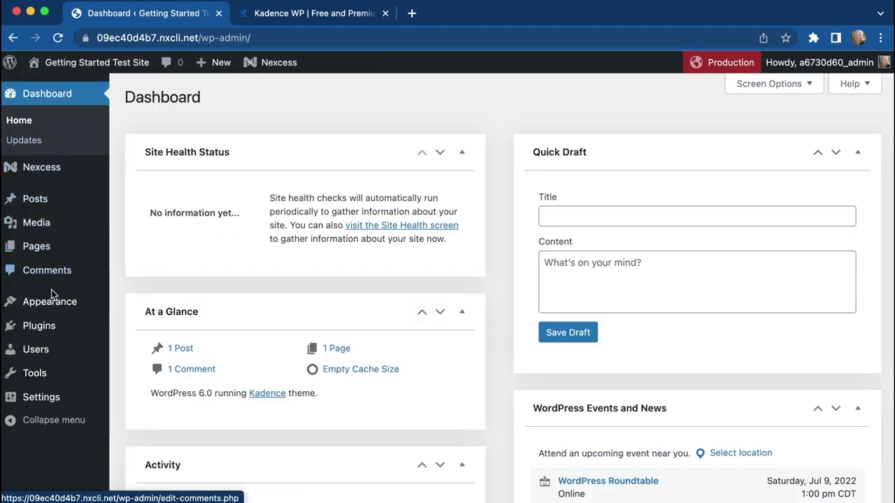
Open the Kadence Starter Templates library and browse the free and pro site designs
mouse_move(54, 298)
click(159, 409)
scroll(288, 315, down, 2)
scroll(287, 324, down, 10)
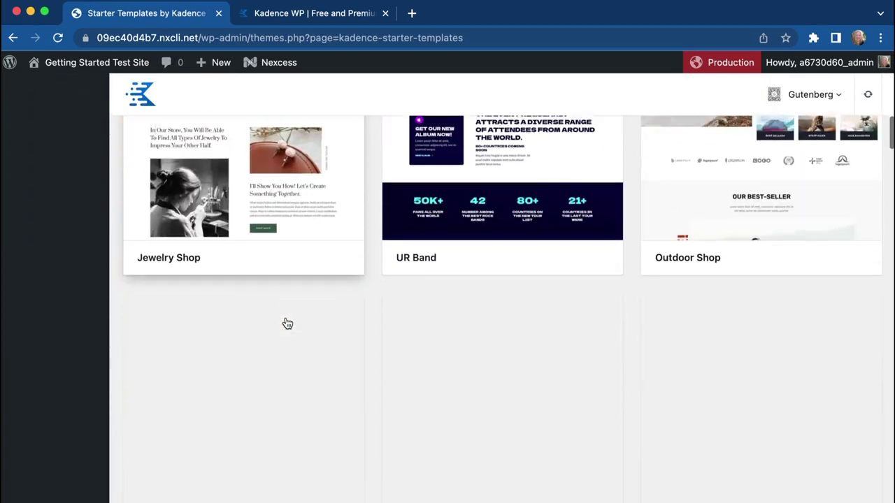
scroll(287, 323, down, 5)
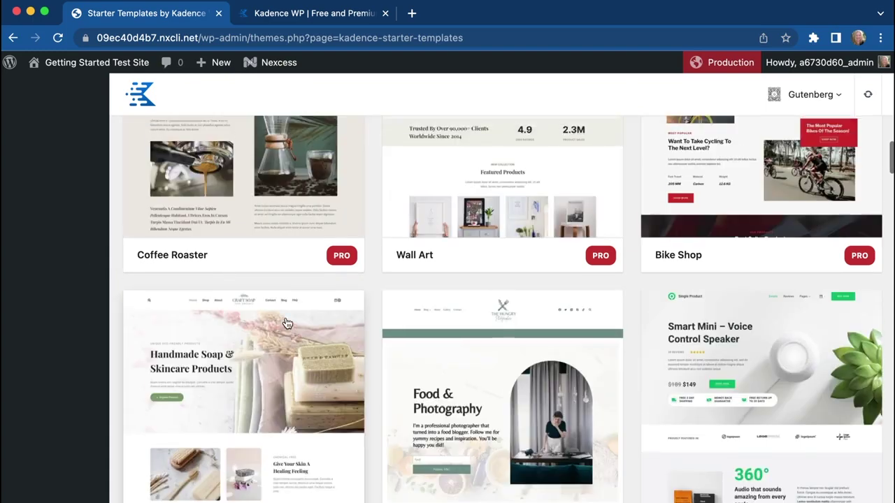
scroll(286, 323, up, 2)
scroll(286, 323, up, 2)
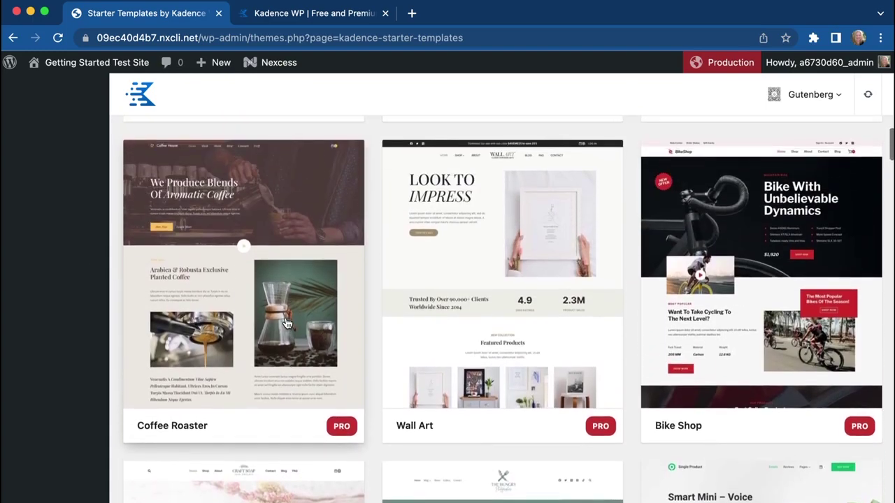
scroll(286, 323, down, 7)
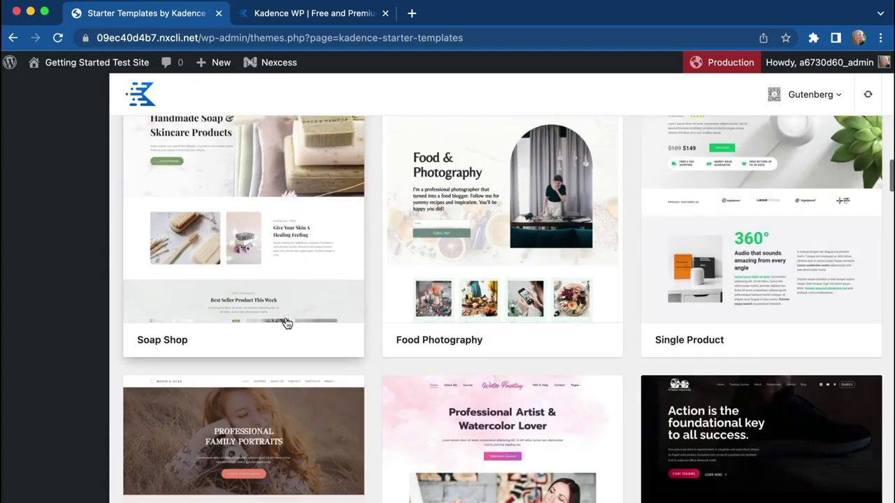
scroll(287, 323, down, 8)
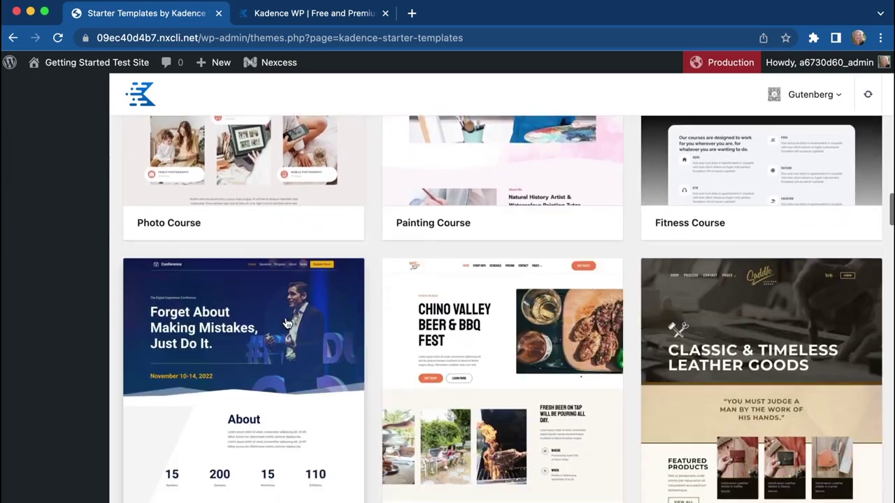
scroll(287, 323, up, 12)
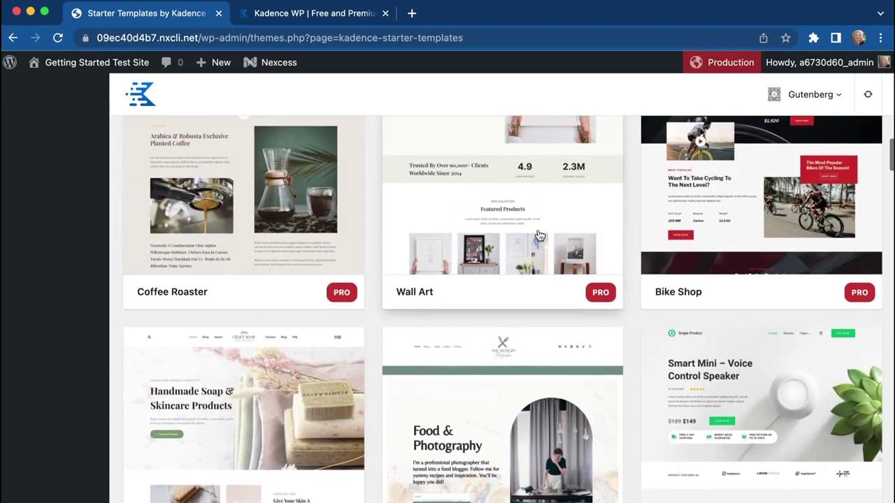
Open the preview of the Wall Art starter template and review its required plugins and license note
click(539, 236)
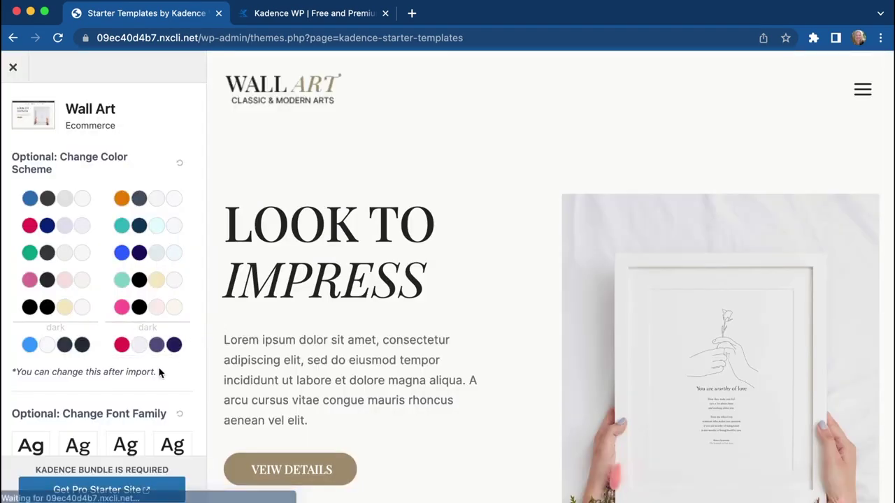
scroll(160, 373, down, 5)
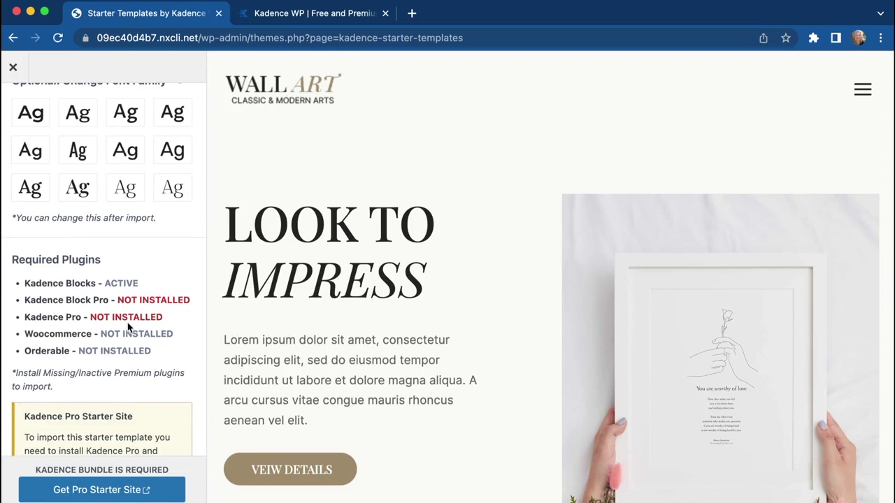
scroll(127, 344, down, 2)
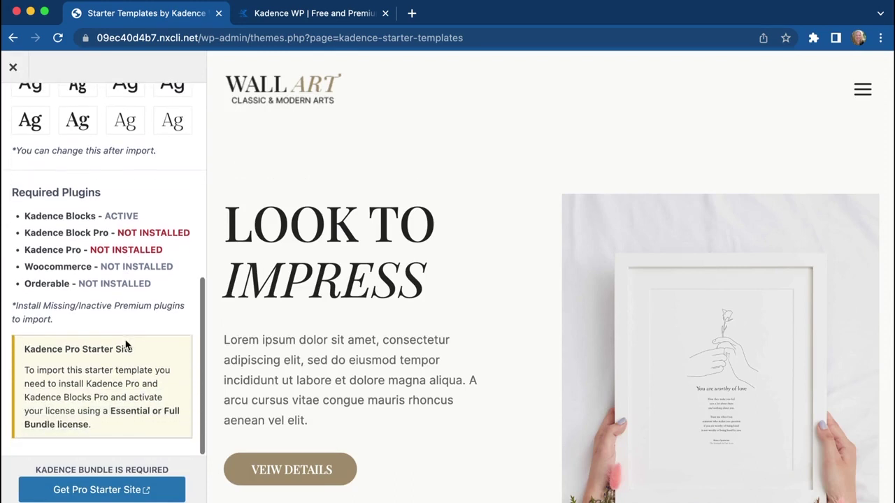
Open the pricing page for the pro starter site and compare what the Essential Bundle and Full Bundle include
click(101, 491)
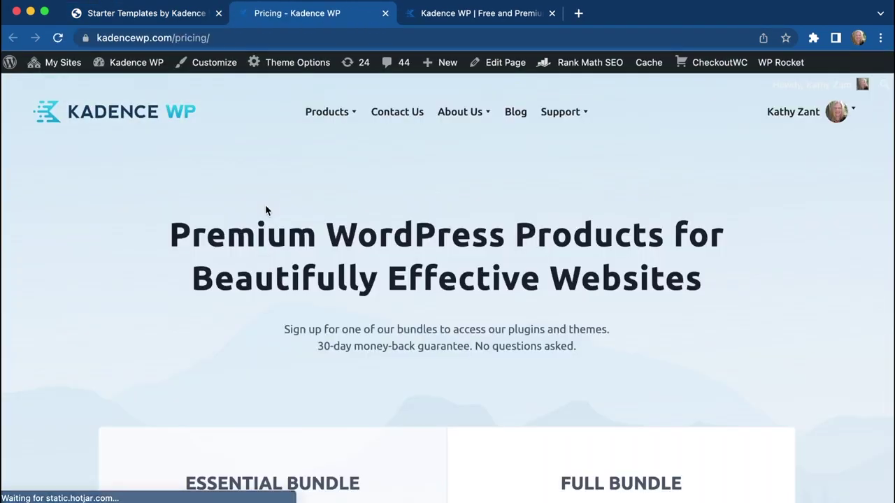
scroll(265, 213, down, 3)
scroll(265, 213, down, 5)
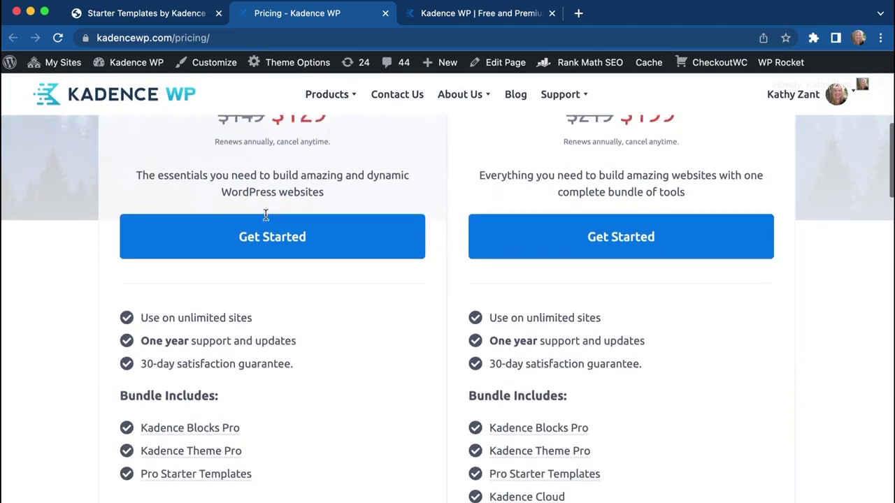
scroll(266, 220, up, 2)
scroll(266, 220, down, 3)
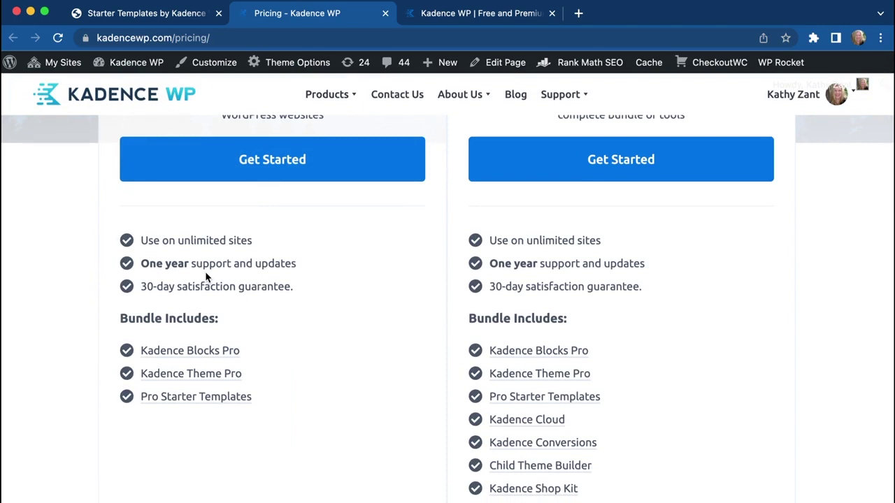
scroll(272, 350, up, 1)
scroll(273, 355, up, 4)
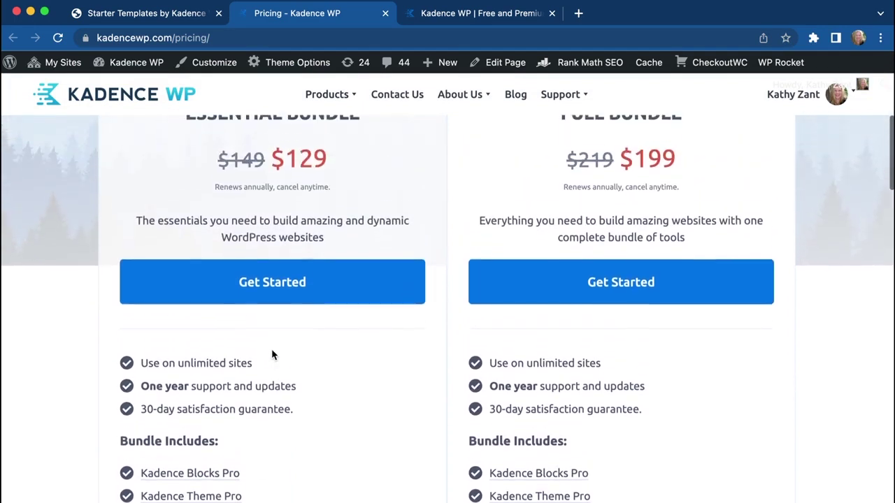
scroll(272, 355, down, 1)
scroll(272, 355, down, 4)
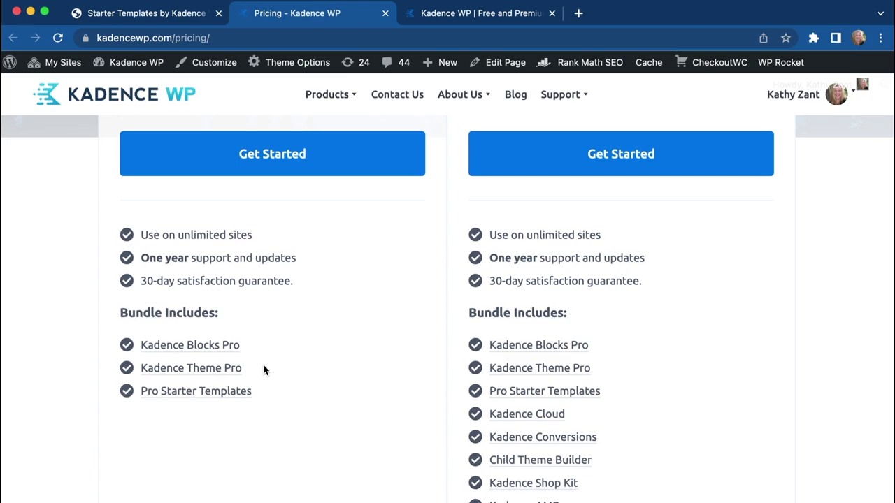
scroll(262, 365, up, 8)
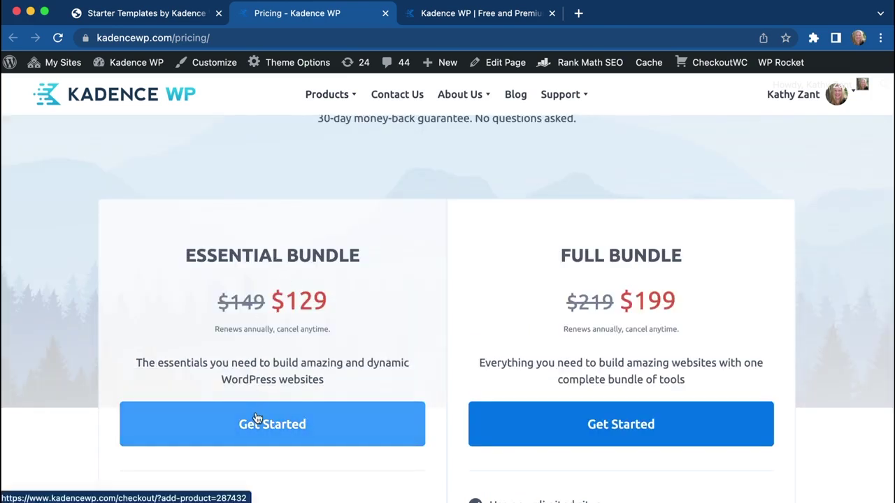
scroll(257, 418, down, 3)
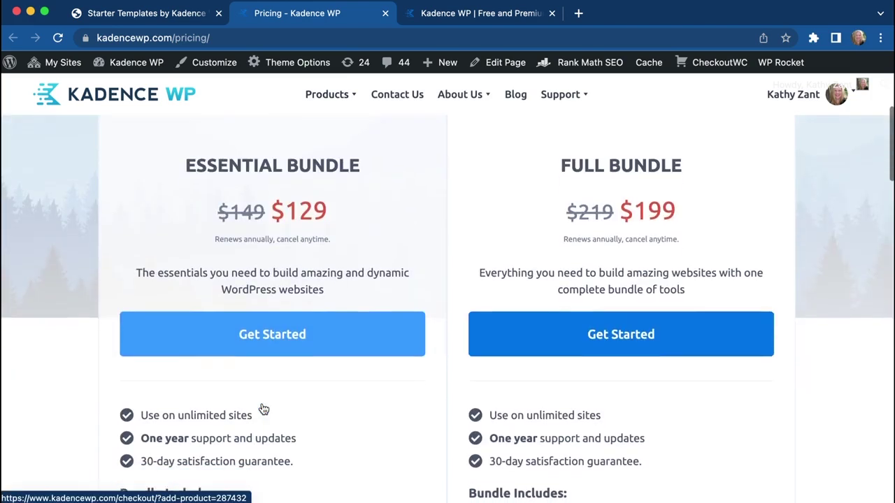
Open the checkout for the Essential Bundle, look over the order form, and close it without ordering
click(271, 324)
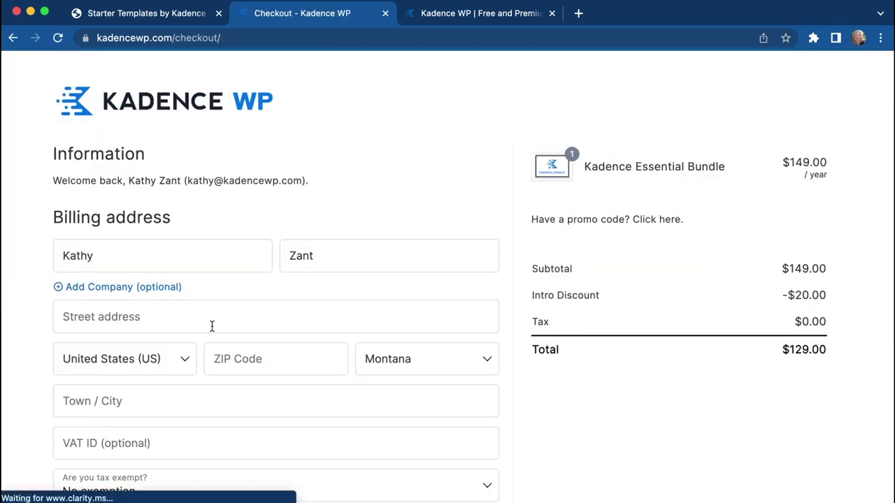
scroll(272, 389, down, 2)
scroll(272, 387, up, 2)
click(385, 15)
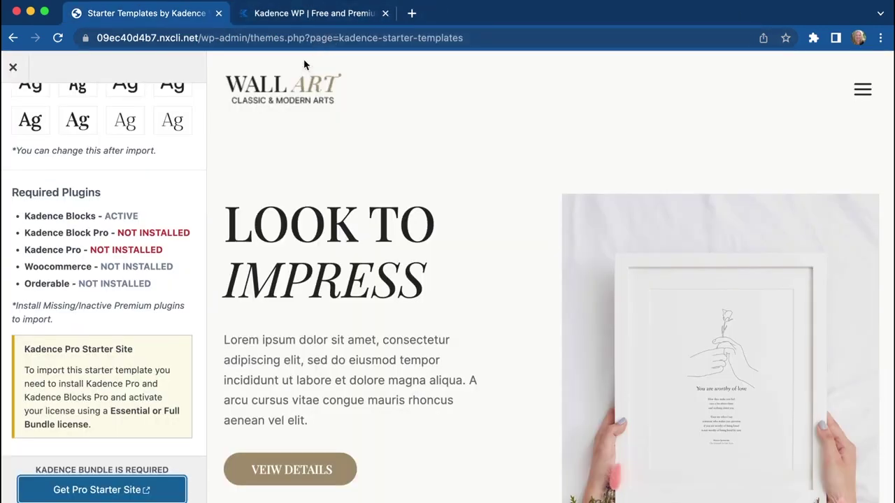
Download the Kadence Pro Plugin and Kadence Blocks Pro from the Kadence WP account's product downloads
click(319, 14)
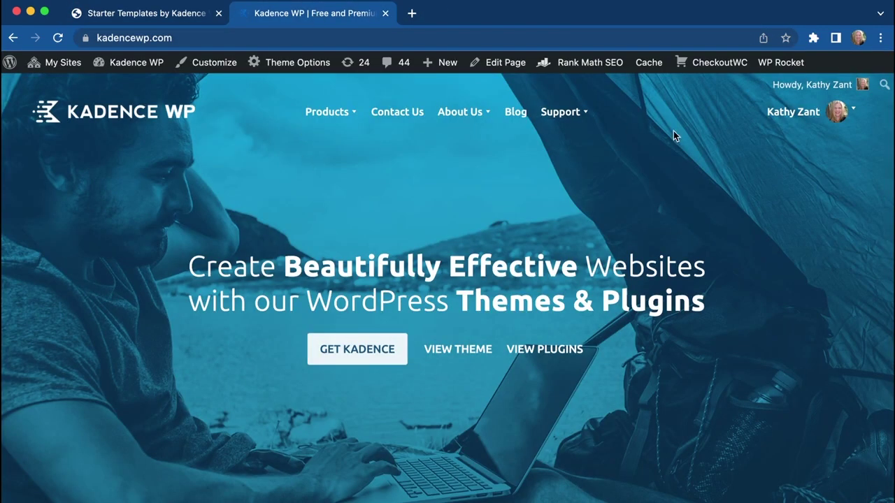
mouse_move(813, 114)
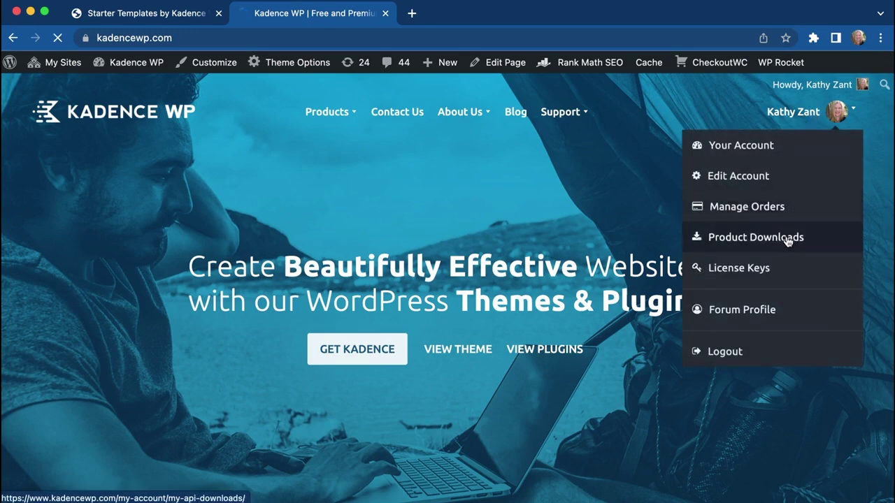
scroll(591, 259, down, 5)
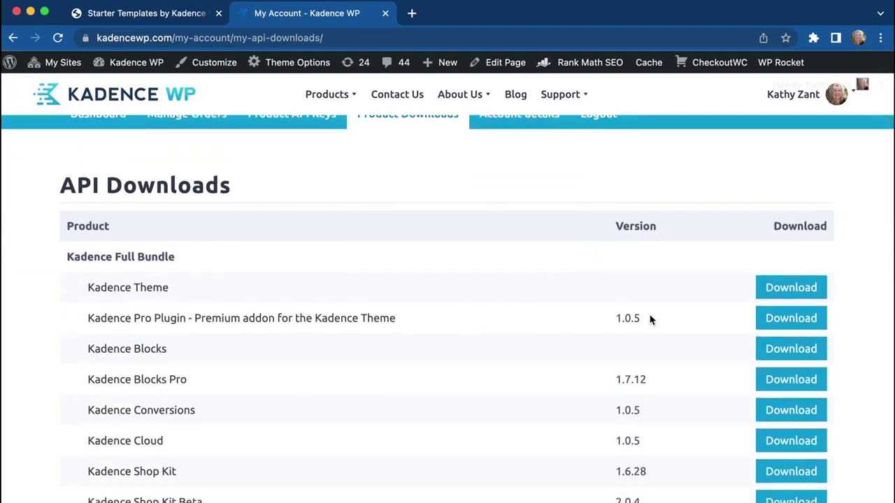
click(768, 318)
scroll(611, 364, down, 3)
click(775, 299)
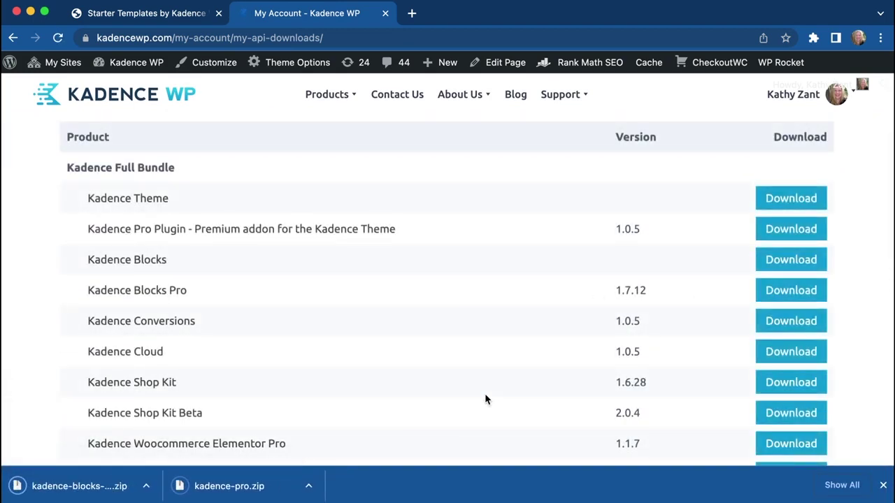
Return to the WordPress site, close the Wall Art template preview, and open the list of installed plugins
click(161, 17)
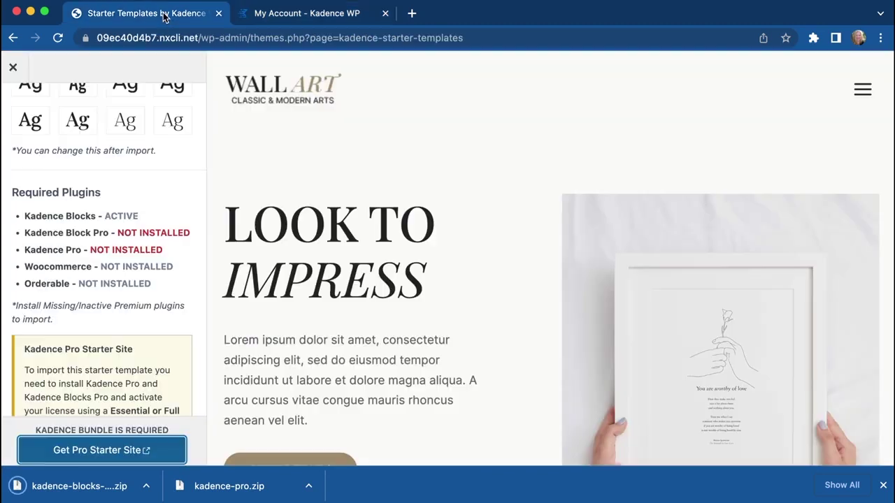
click(12, 67)
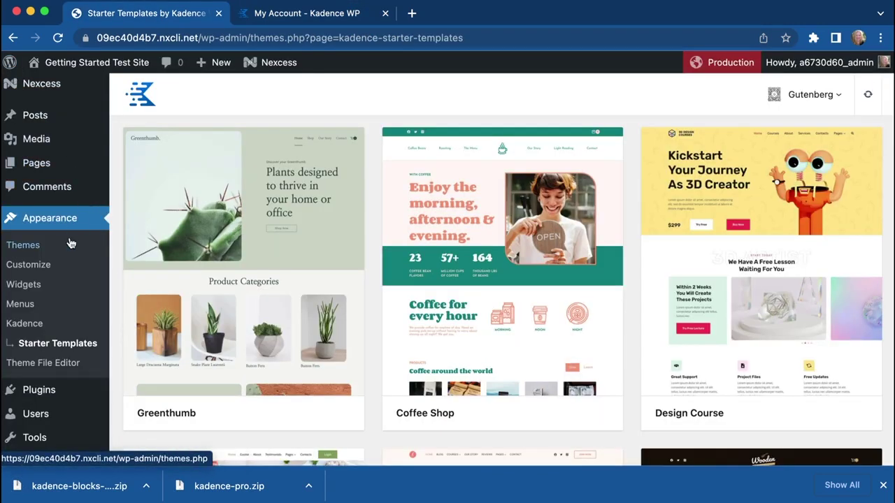
scroll(70, 242, down, 3)
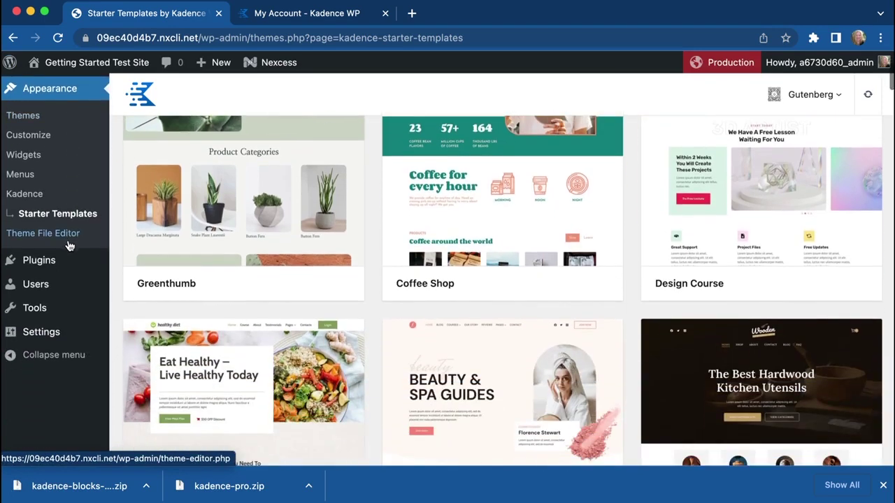
mouse_move(66, 271)
click(147, 265)
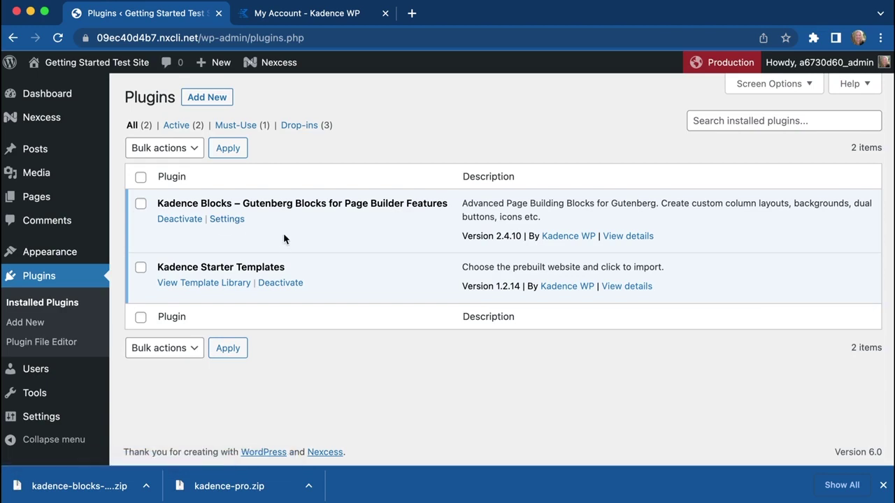
Install a new plugin by uploading kadence-blocks-pro.zip from the Downloads folder, and activate it
click(207, 99)
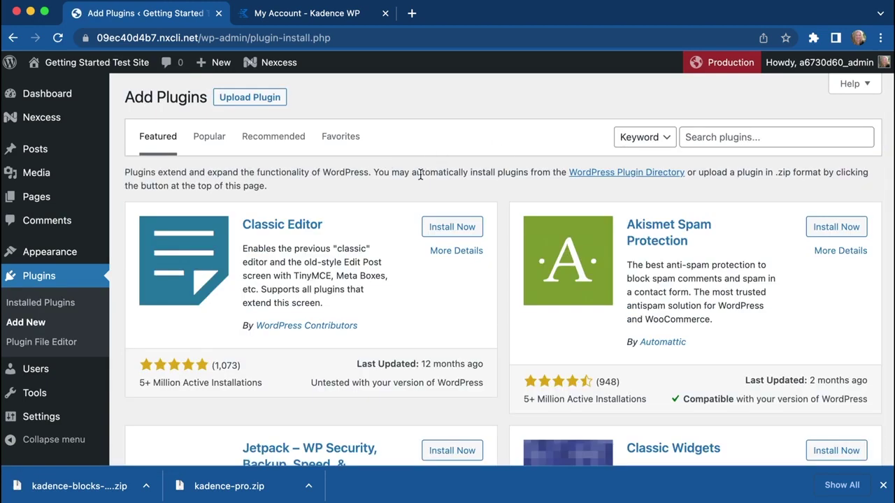
click(258, 100)
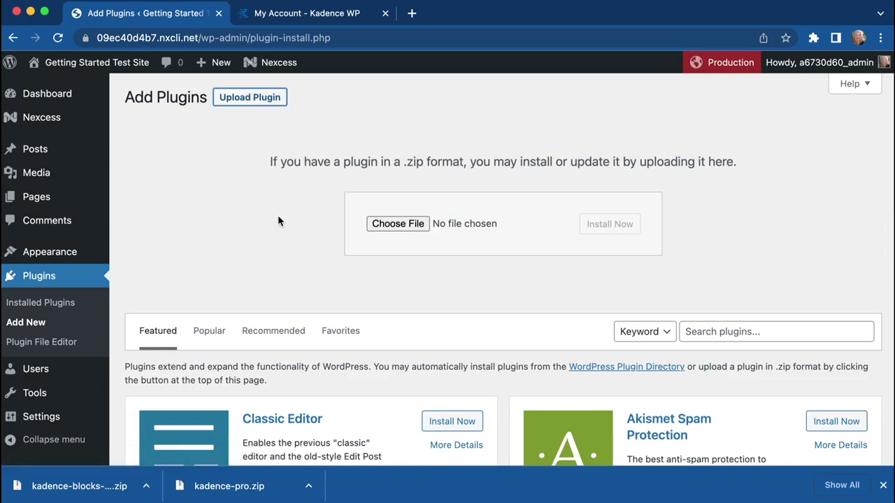
click(390, 226)
click(395, 168)
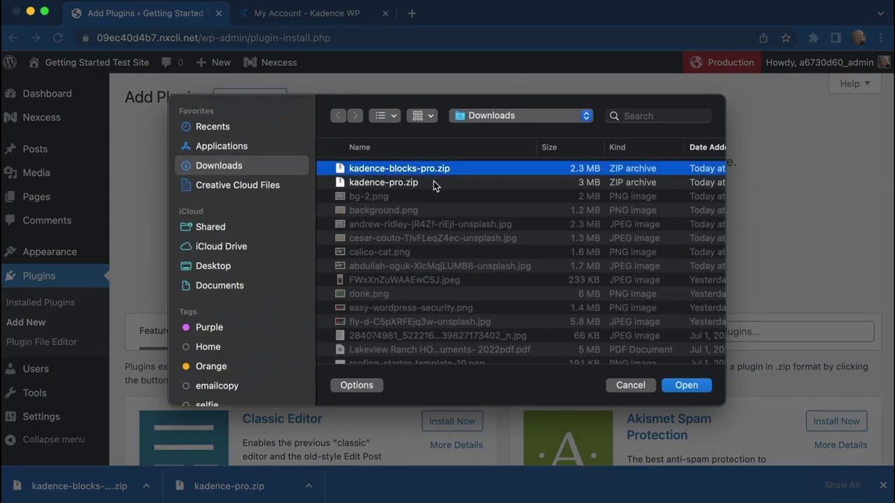
click(675, 387)
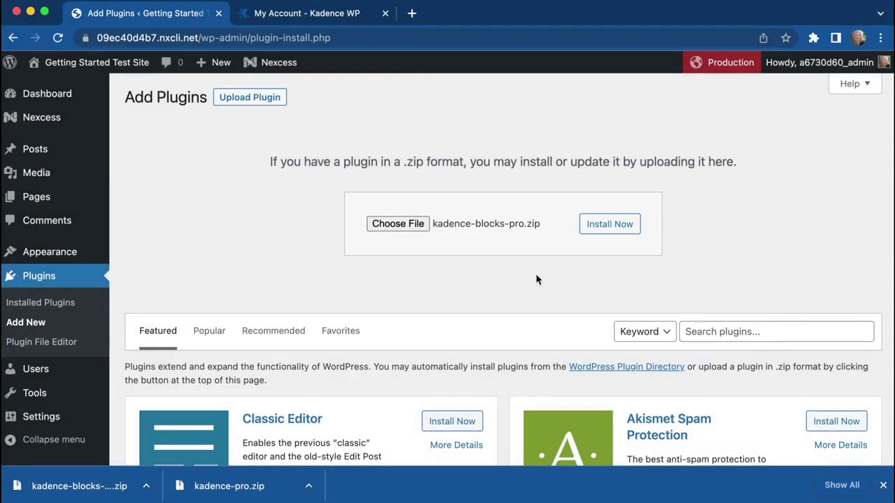
click(610, 224)
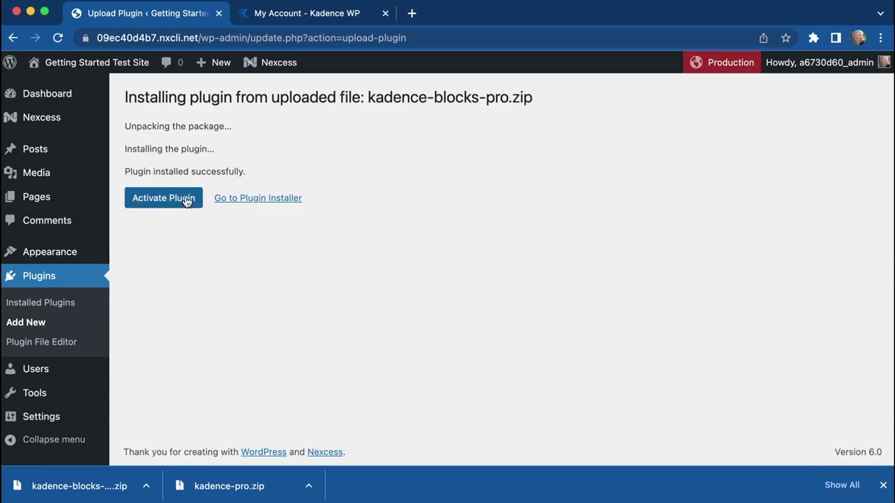
click(186, 202)
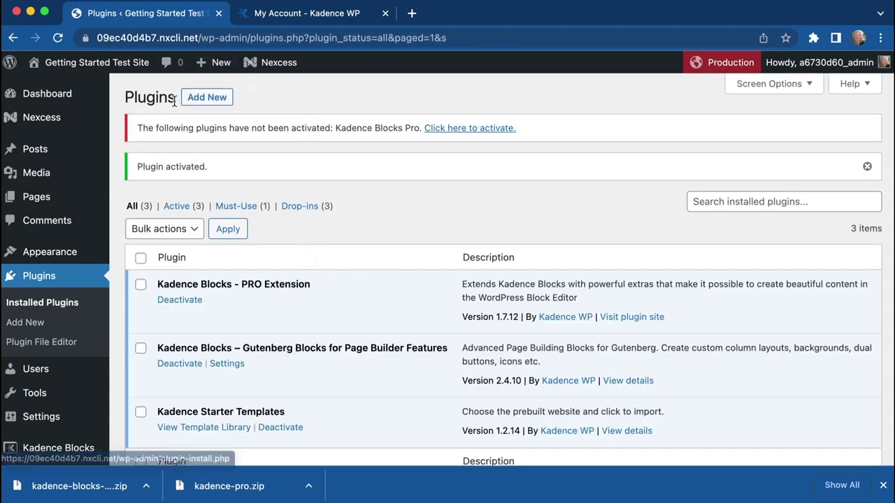
Install another plugin by uploading kadence-pro.zip from the Downloads folder, and activate it
click(193, 100)
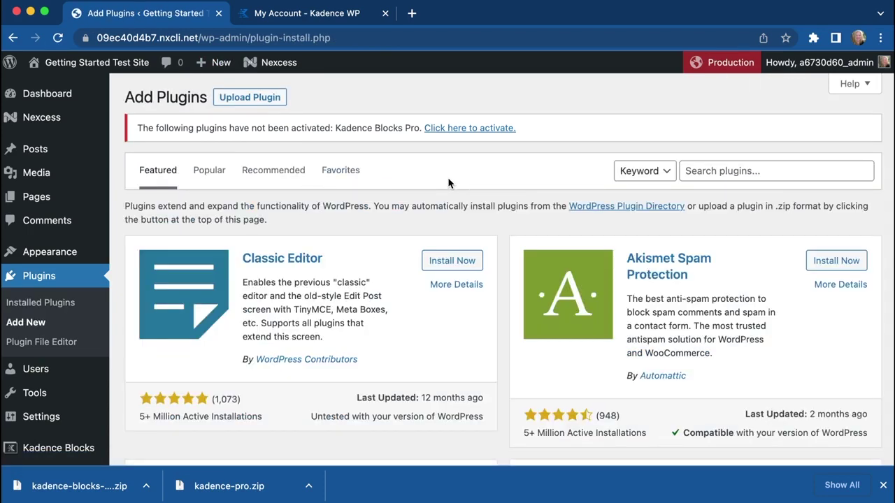
click(277, 95)
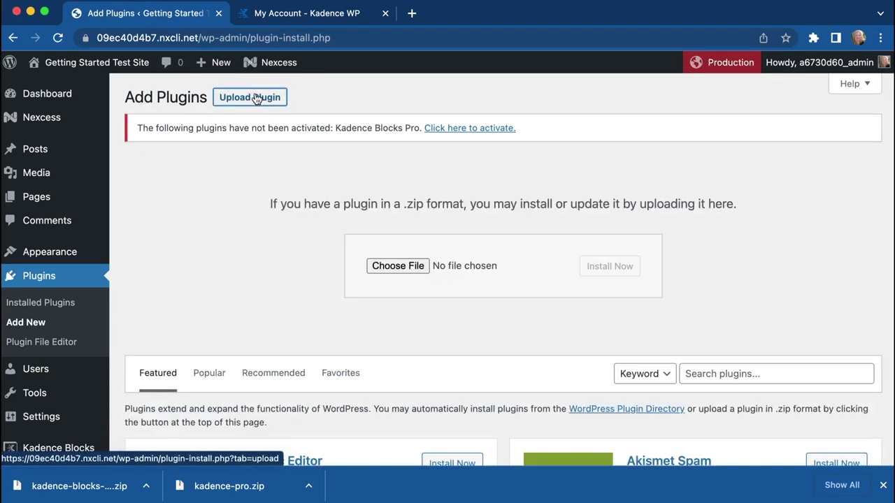
click(385, 268)
click(408, 183)
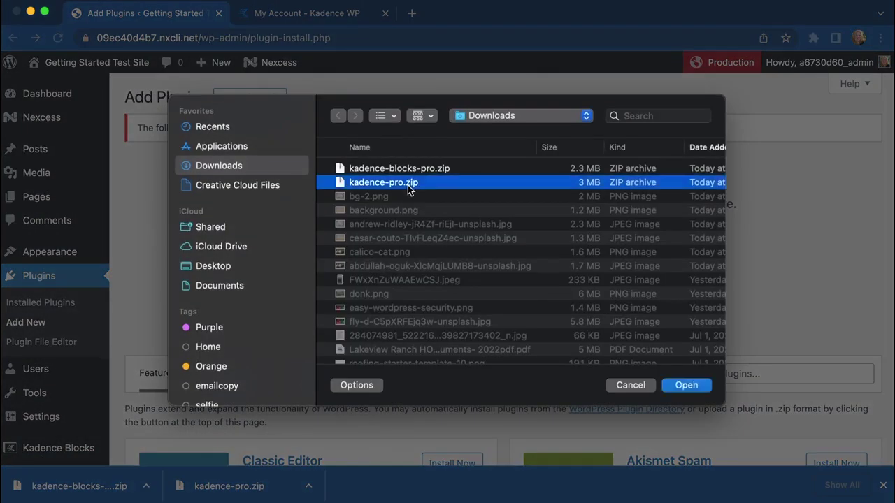
click(684, 386)
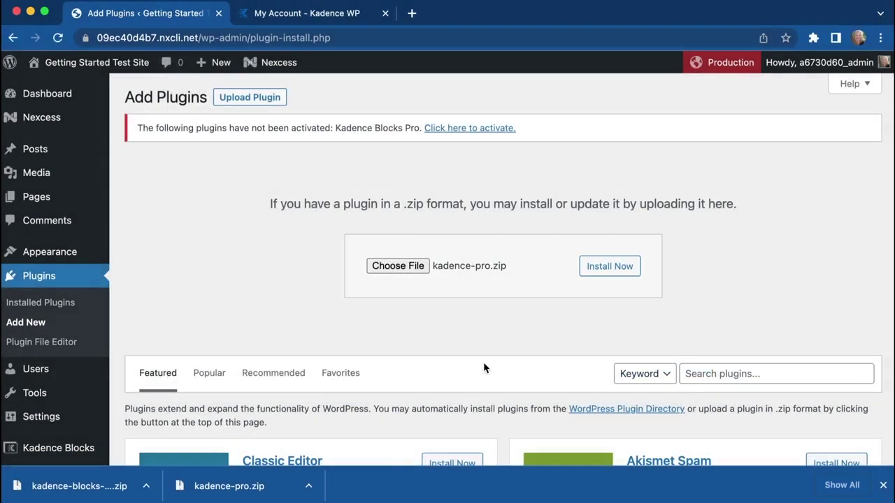
click(608, 272)
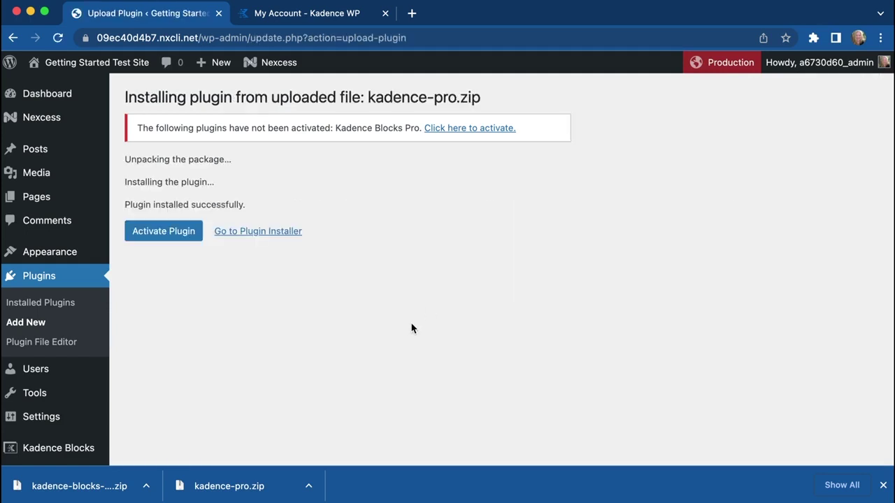
click(183, 232)
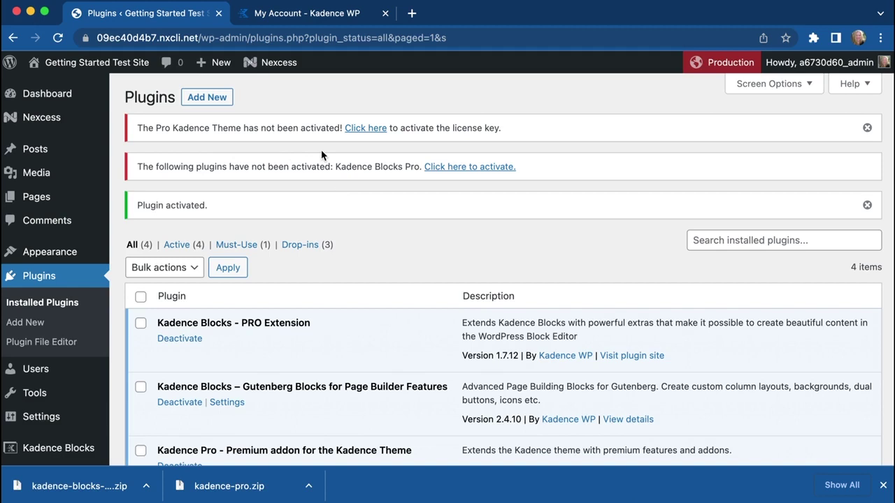
Check the Kadence WP account for the product API keys section, and open the Kadence Pro license activation page on the WordPress site
click(317, 19)
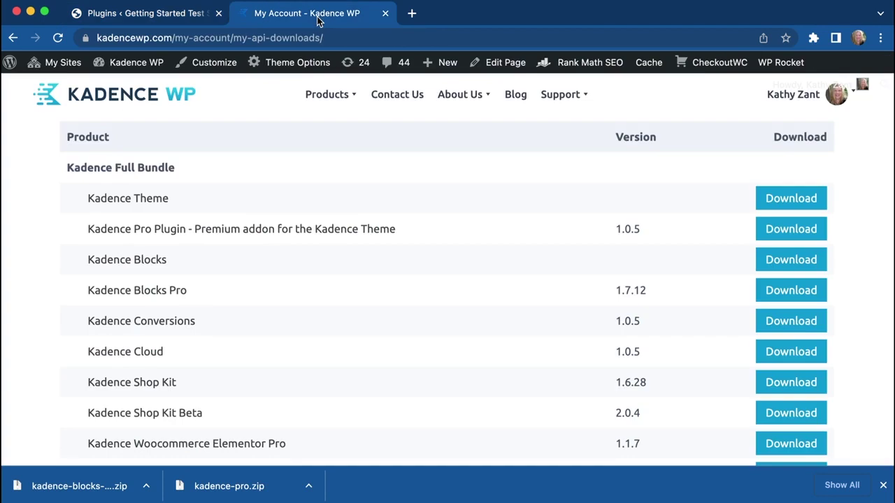
scroll(267, 186, up, 5)
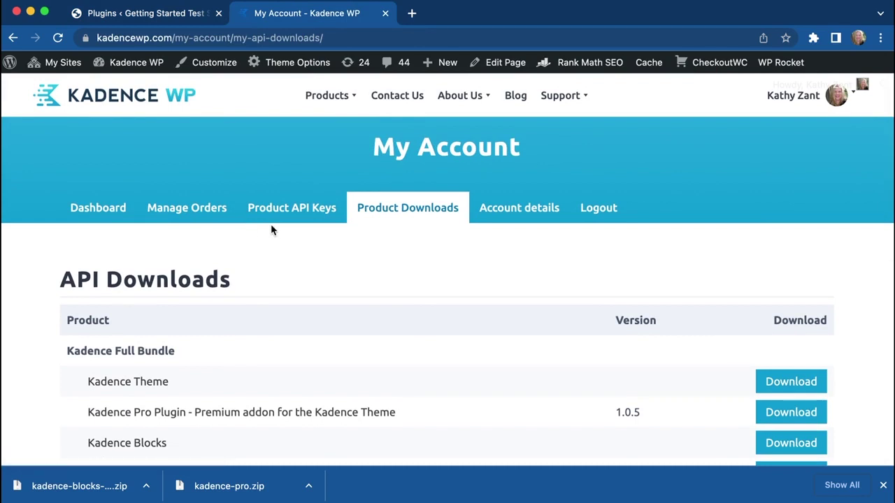
click(177, 17)
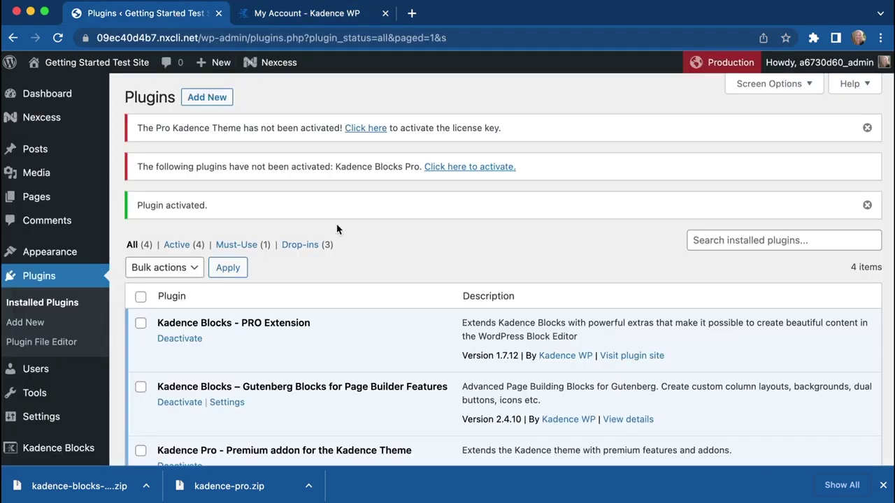
click(362, 130)
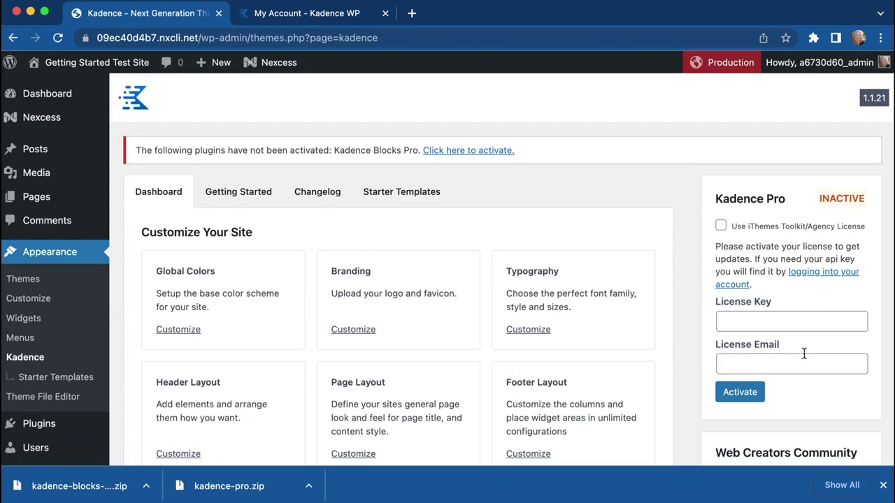
Look over the Kadence Pro license status and the Pro Addons offered on the Kadence dashboard
scroll(708, 336, down, 2)
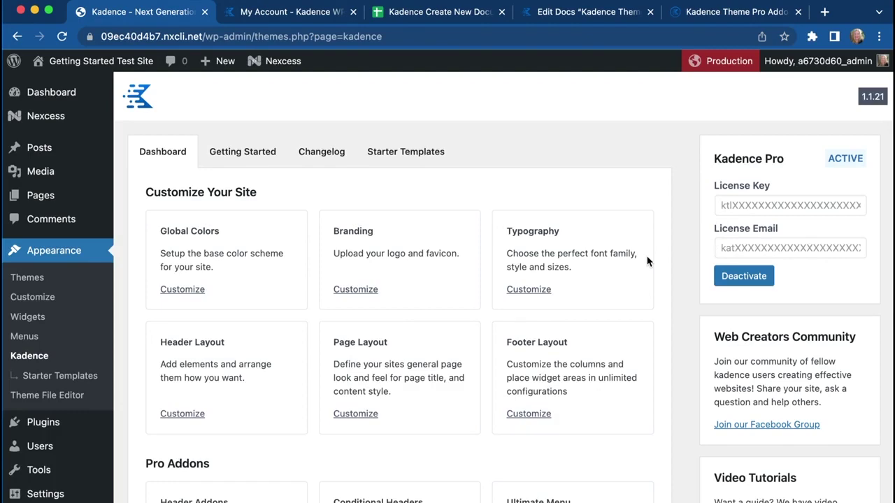
scroll(646, 261, down, 2)
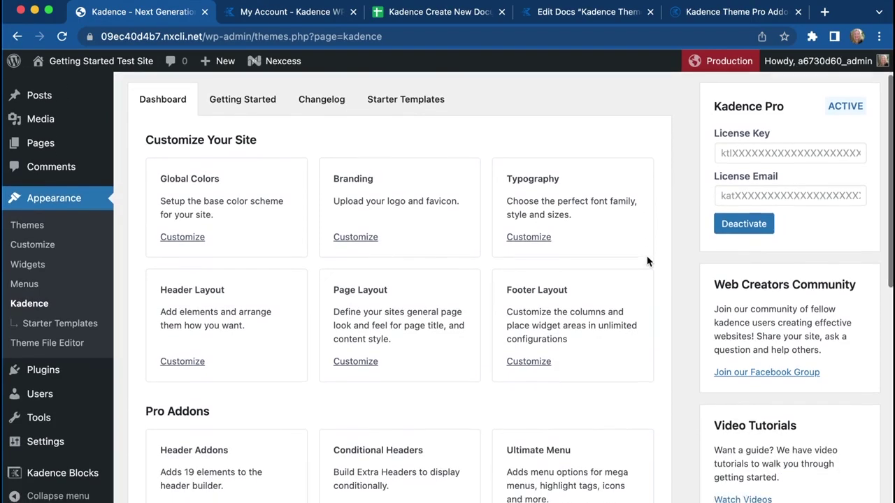
scroll(647, 261, down, 5)
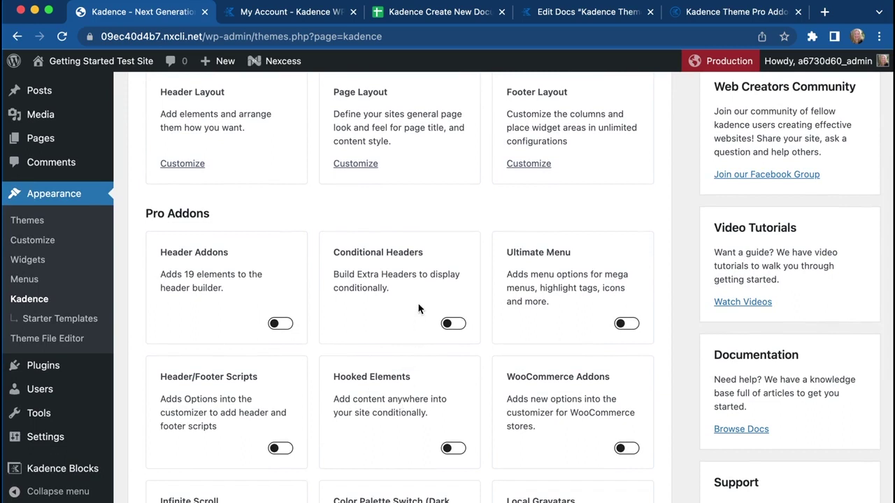
scroll(370, 342, down, 3)
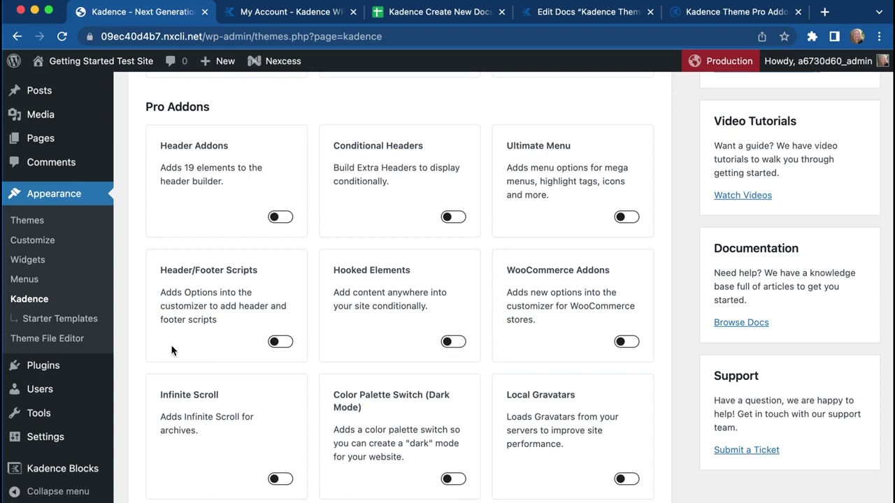
Open the Kadence starter templates library and filter it to Pro Only
click(62, 322)
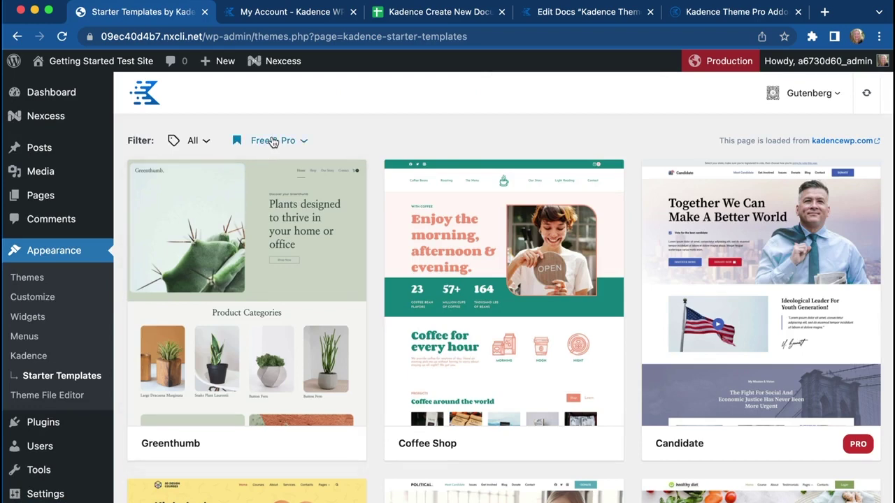
click(271, 141)
click(241, 205)
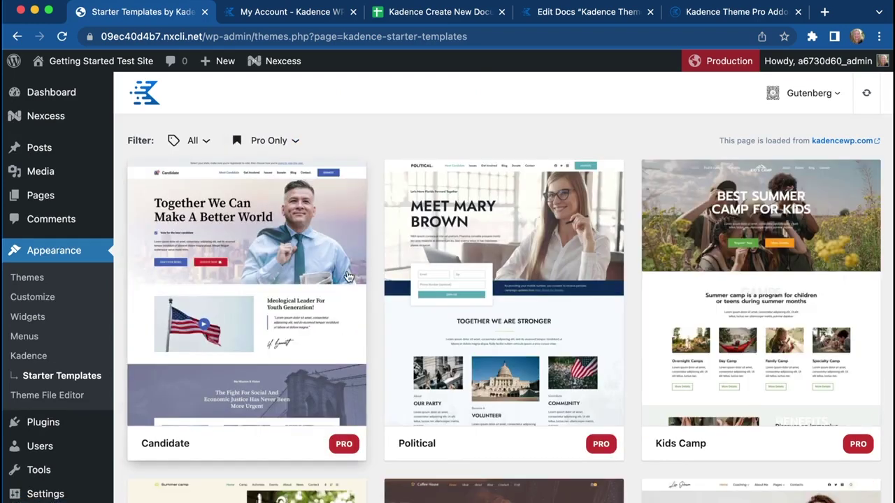
Open the Wall Art template preview, examine the status of its required plugins, and close the preview
scroll(384, 287, down, 5)
scroll(385, 292, down, 10)
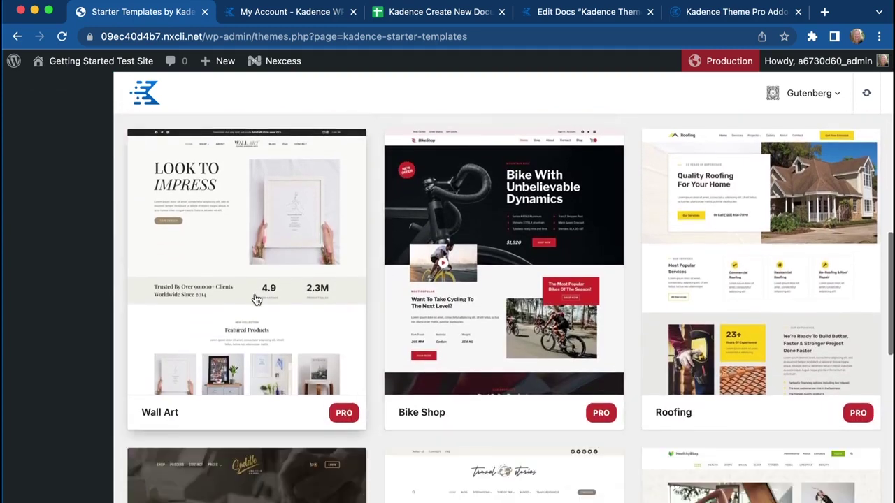
click(255, 293)
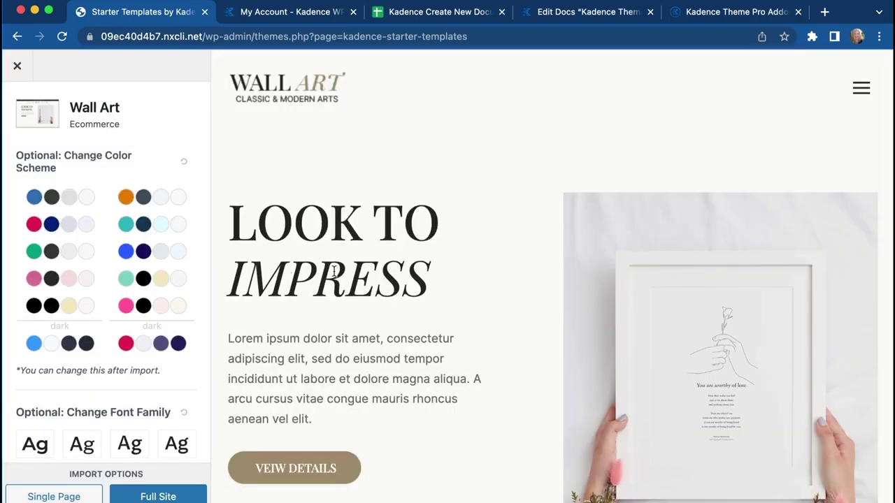
scroll(418, 279, down, 4)
scroll(160, 371, down, 5)
scroll(159, 376, down, 2)
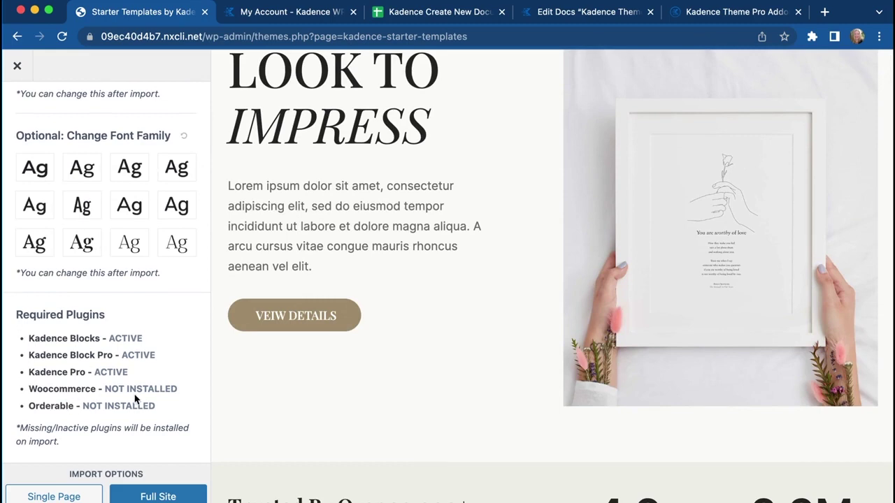
click(17, 65)
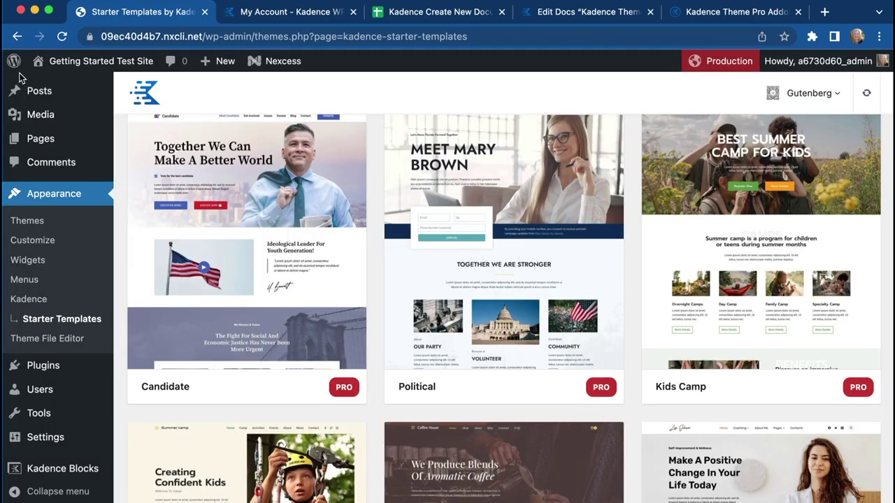
Find the Travel Blog template by searching the page for "tra", and open its preview
scroll(280, 241, down, 2)
scroll(280, 241, down, 5)
key(super+f)
text(t)
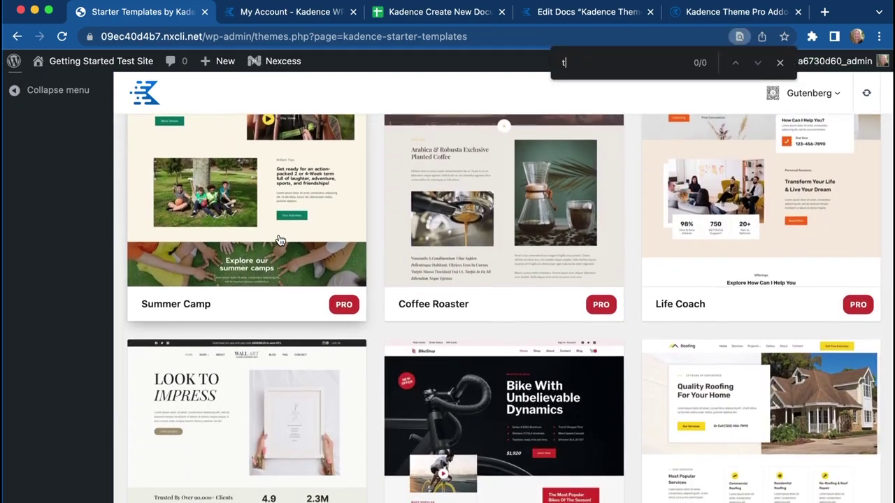
text(ra)
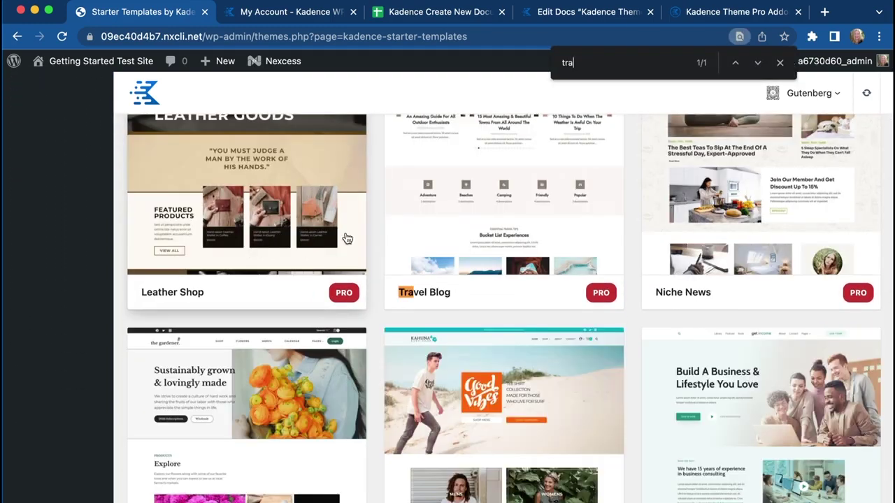
click(476, 199)
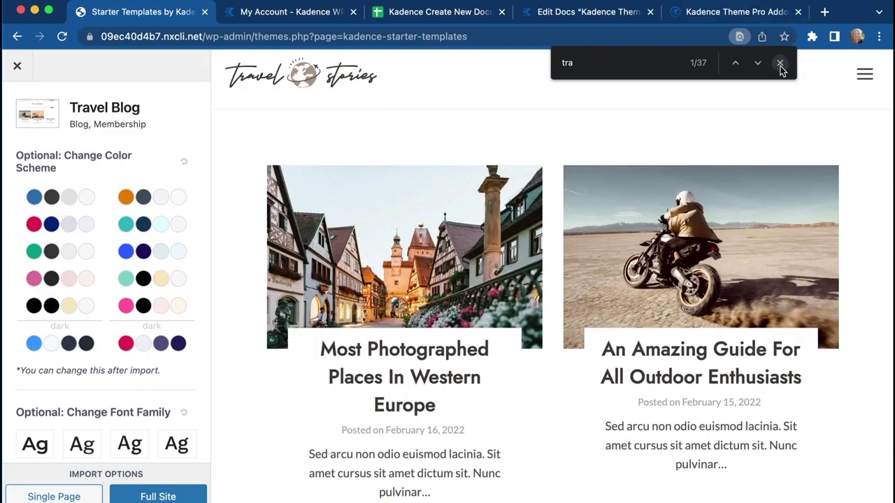
click(780, 63)
Try both dark color schemes and the bright blue and navy scheme on the Travel Blog template, inspecting the page preview
click(147, 352)
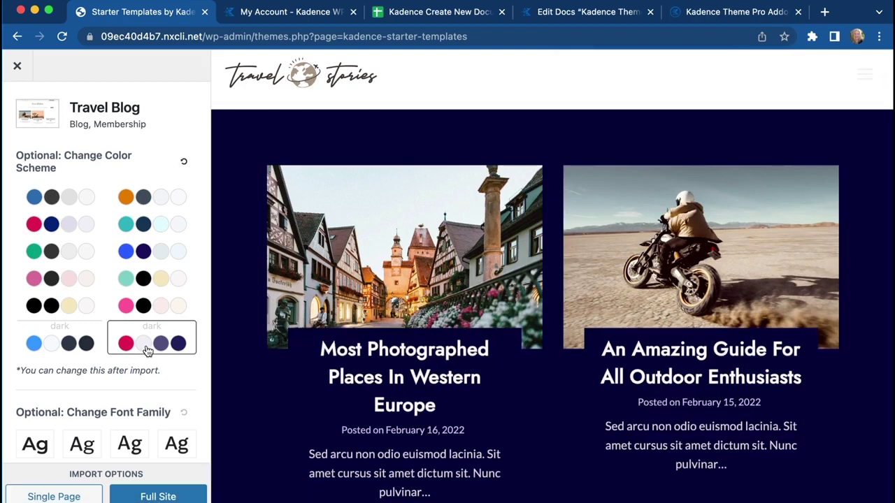
scroll(323, 319, down, 3)
scroll(323, 319, down, 2)
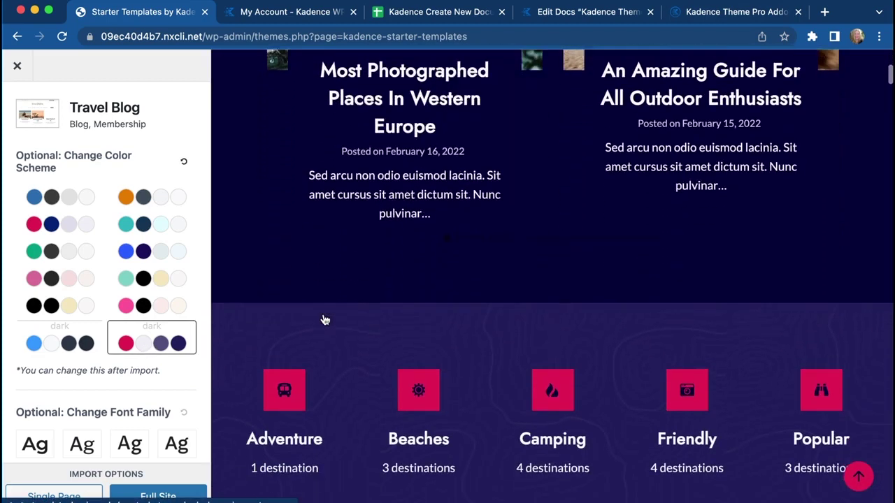
click(43, 344)
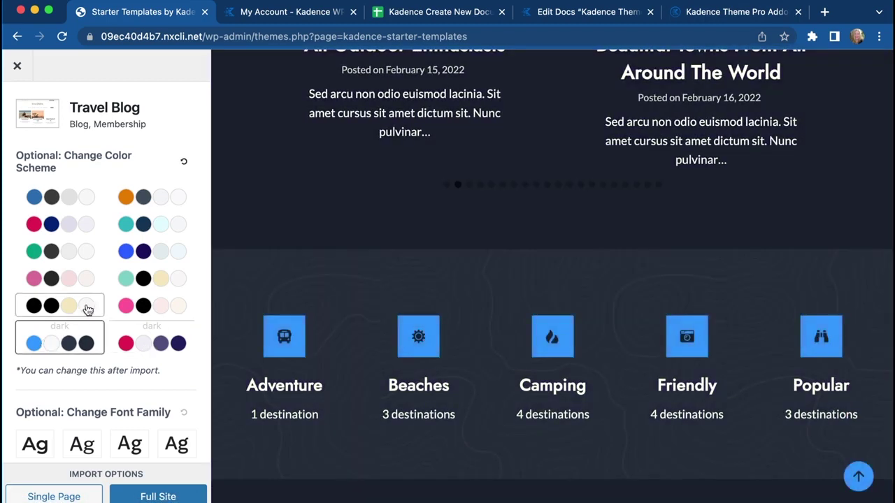
scroll(307, 318, down, 5)
scroll(307, 319, down, 5)
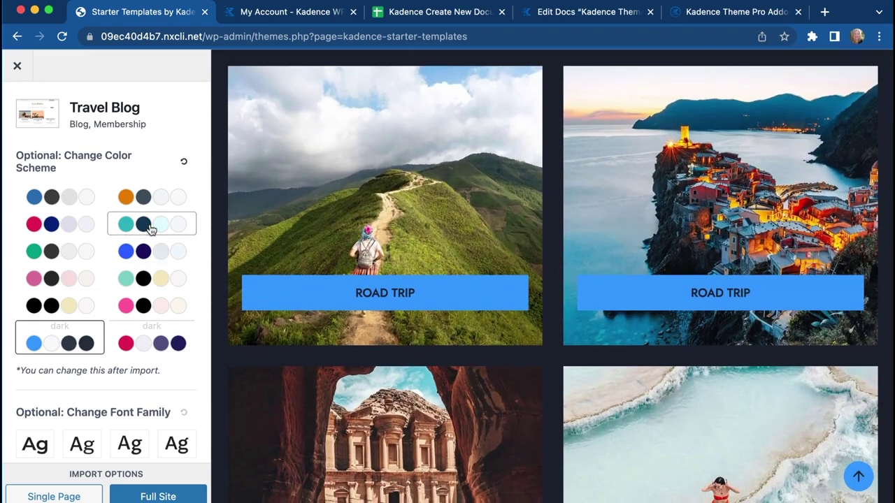
click(146, 256)
scroll(340, 267, down, 1)
scroll(340, 268, down, 3)
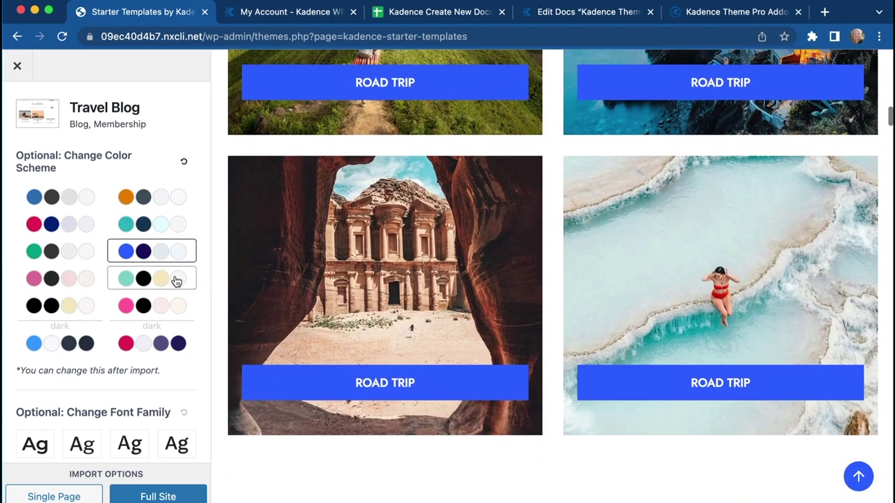
Apply the green and charcoal color scheme to the Travel Blog template and review the page preview
click(56, 260)
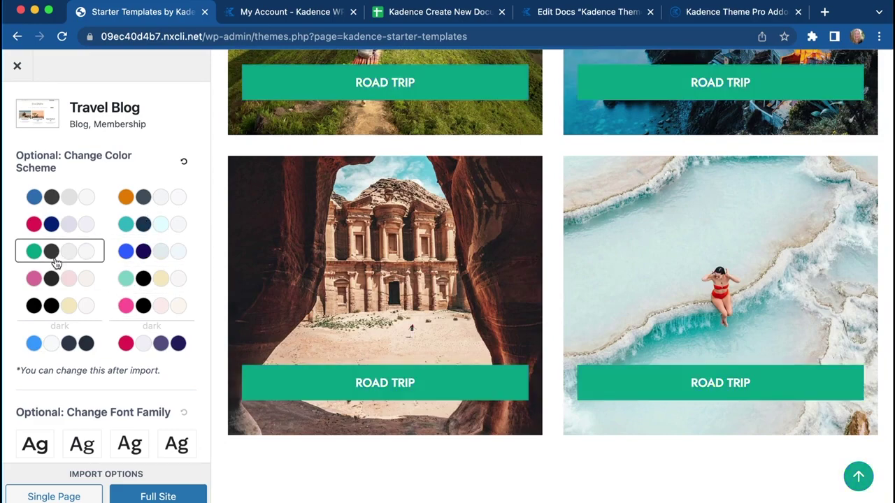
scroll(353, 299, down, 6)
scroll(339, 303, down, 4)
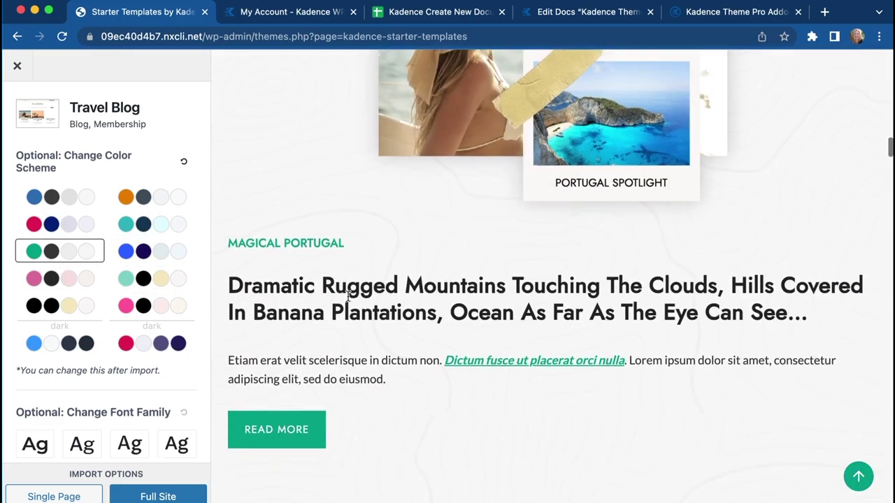
Review the Travel Blog template's required plugins and start importing it as a full site
scroll(162, 406, down, 4)
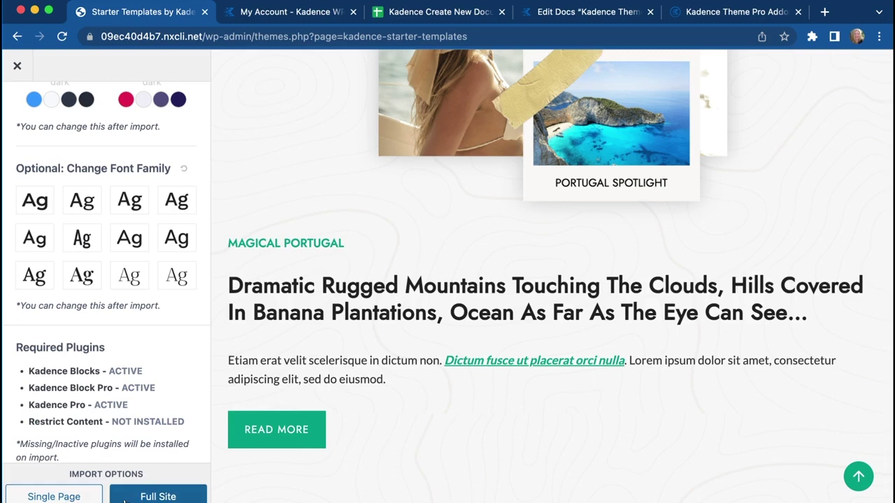
click(134, 497)
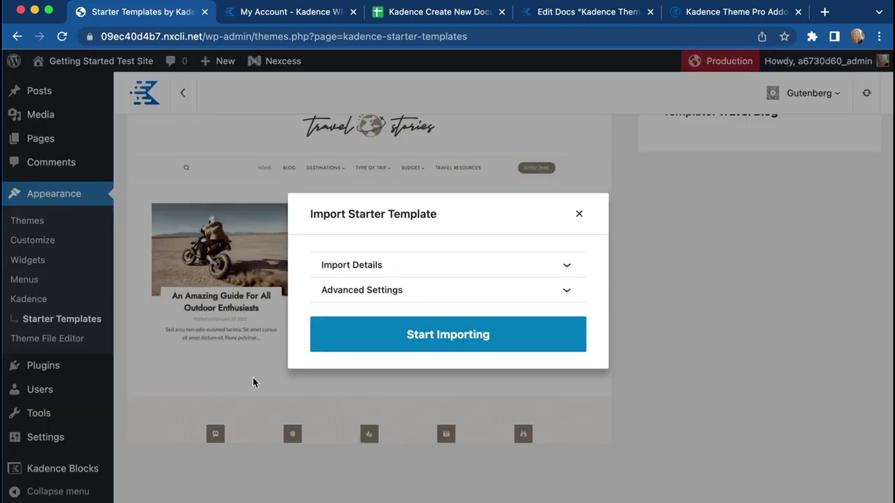
click(405, 338)
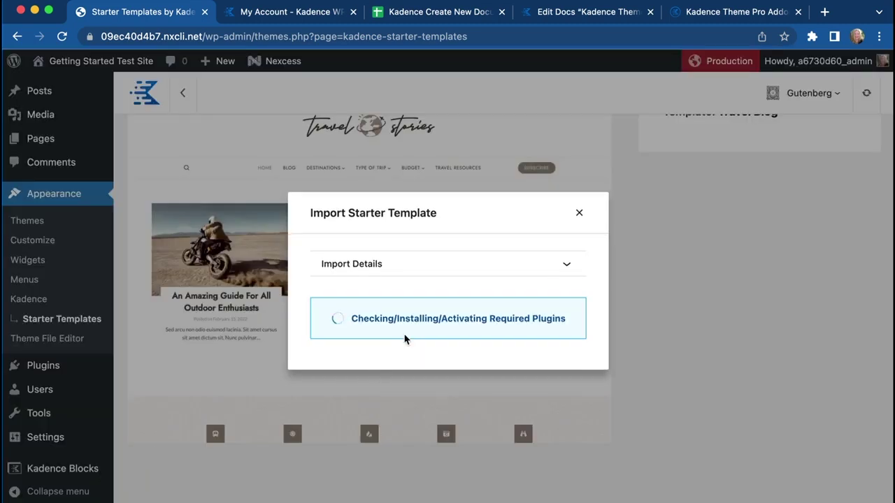